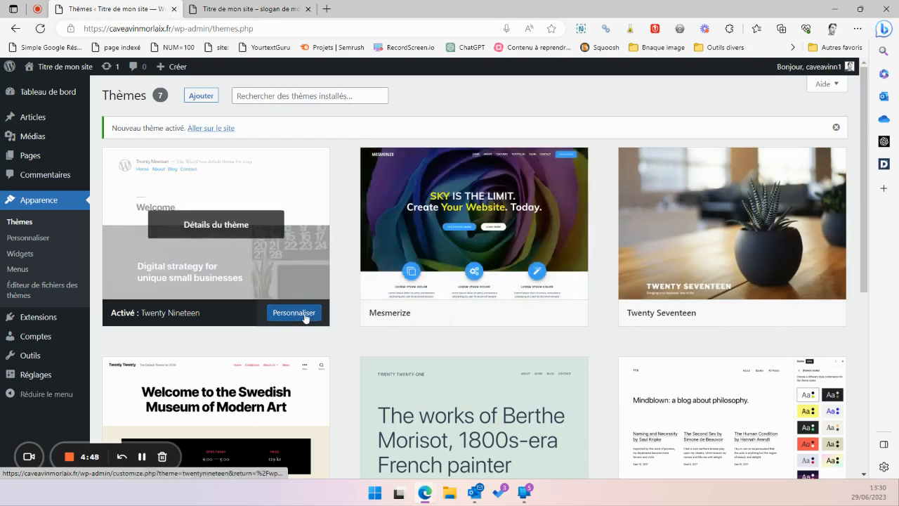
Open the site identity settings of the Twenty Nineteen customizer and remove the current logo
{"action": "scroll", "coordinate": [330, 330], "scroll_direction": "down", "scroll_amount": 2}
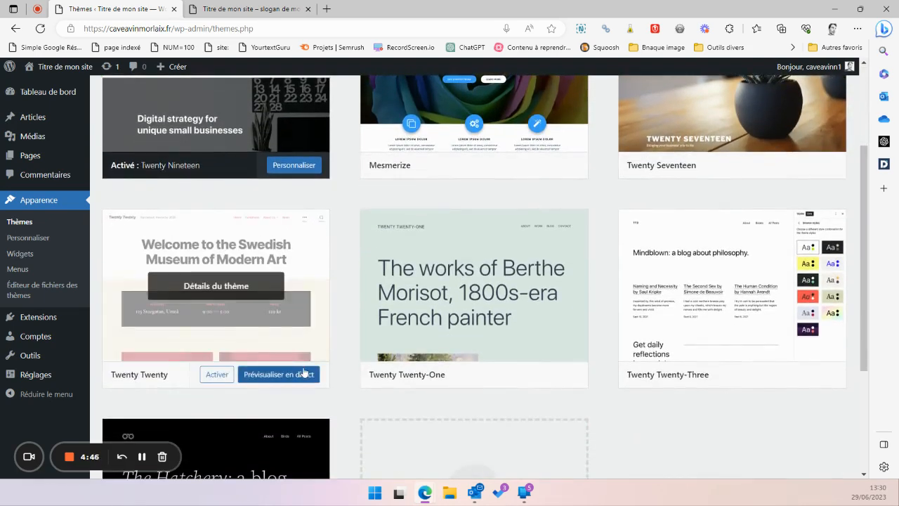
{"action": "scroll", "coordinate": [370, 284], "scroll_direction": "up", "scroll_amount": 2}
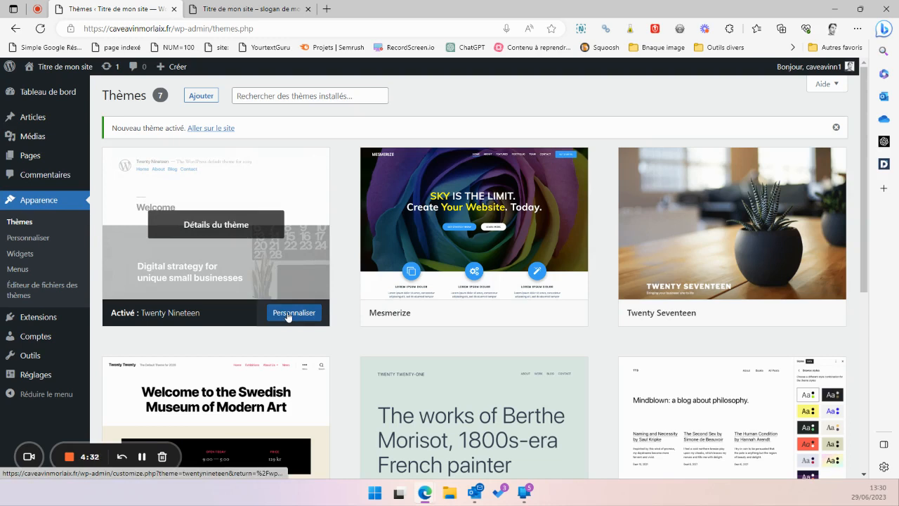
{"action": "left_click", "coordinate": [28, 238]}
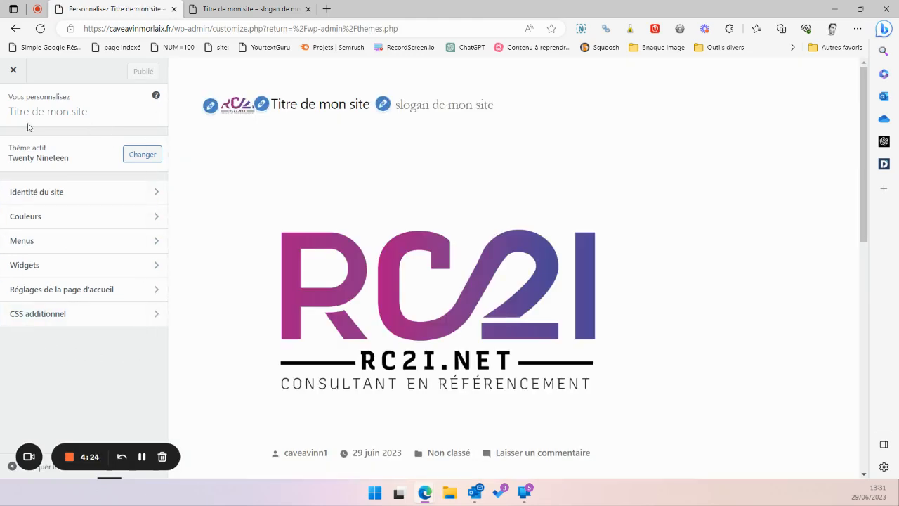
{"action": "left_click", "coordinate": [44, 196]}
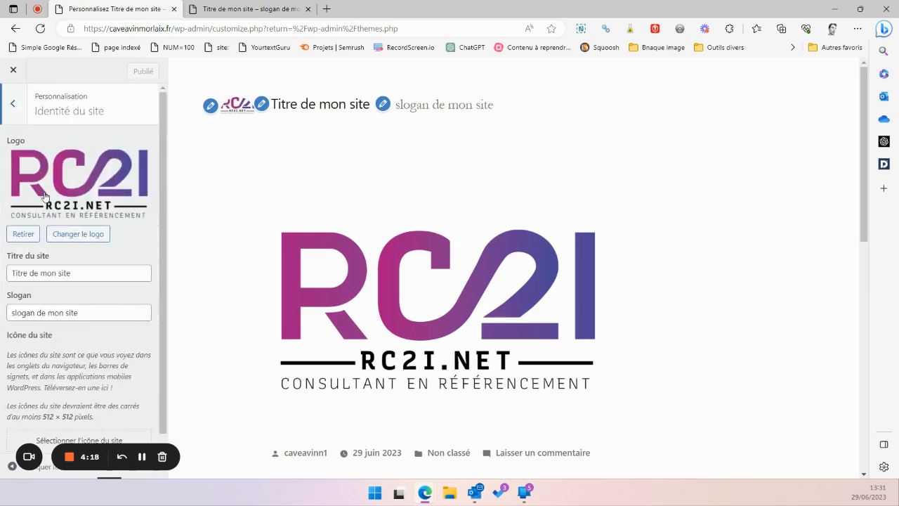
{"action": "left_click", "coordinate": [24, 235]}
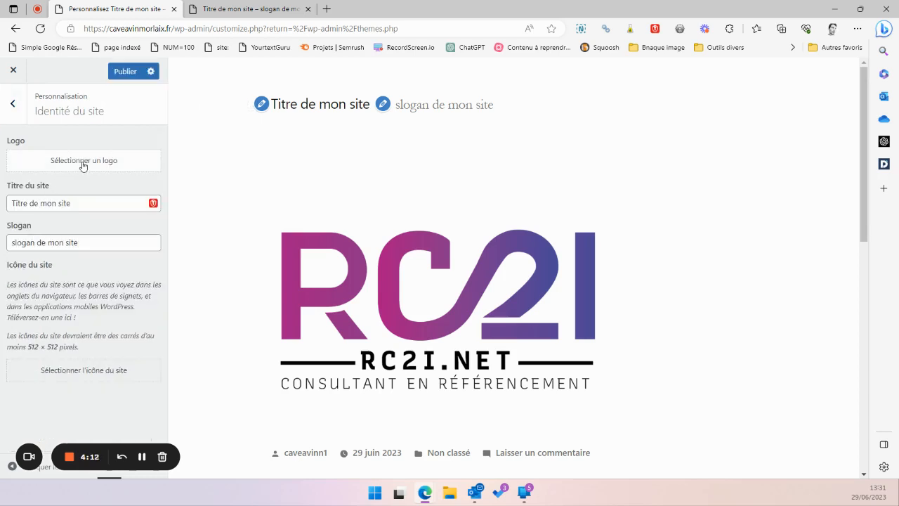
Choose logo-rc2i.png from the media library as the site logo
{"action": "left_click", "coordinate": [88, 165]}
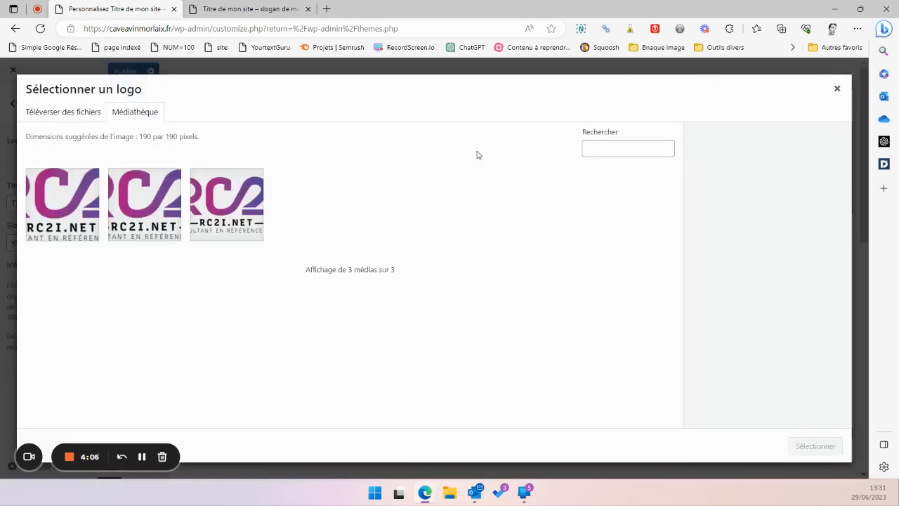
{"action": "left_click", "coordinate": [78, 113]}
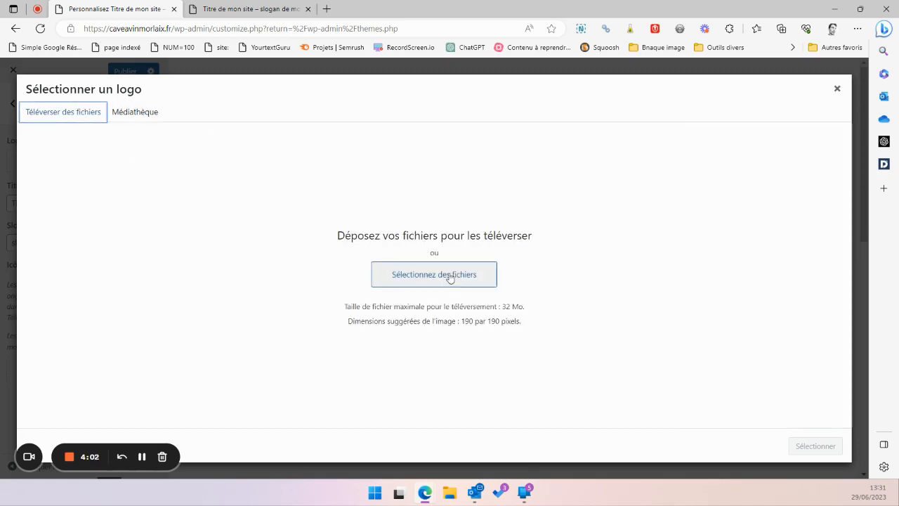
{"action": "left_click", "coordinate": [124, 111]}
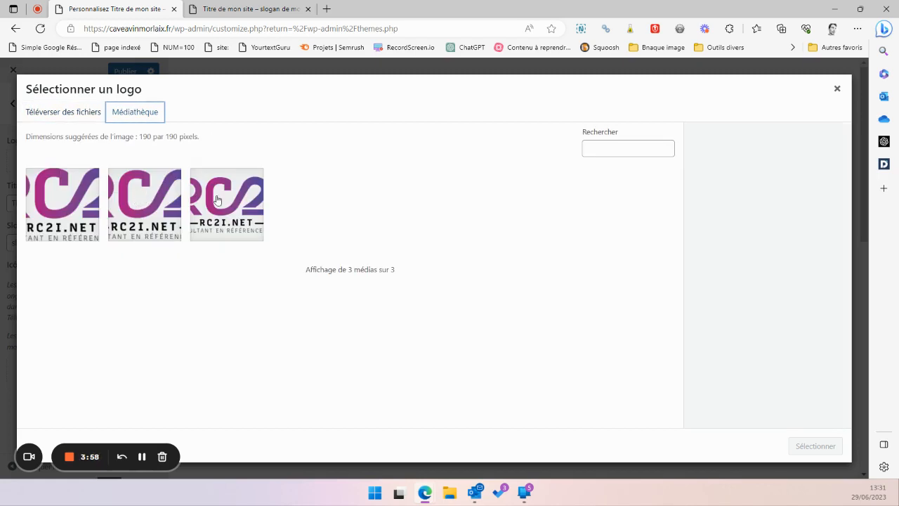
{"action": "left_click", "coordinate": [144, 457]}
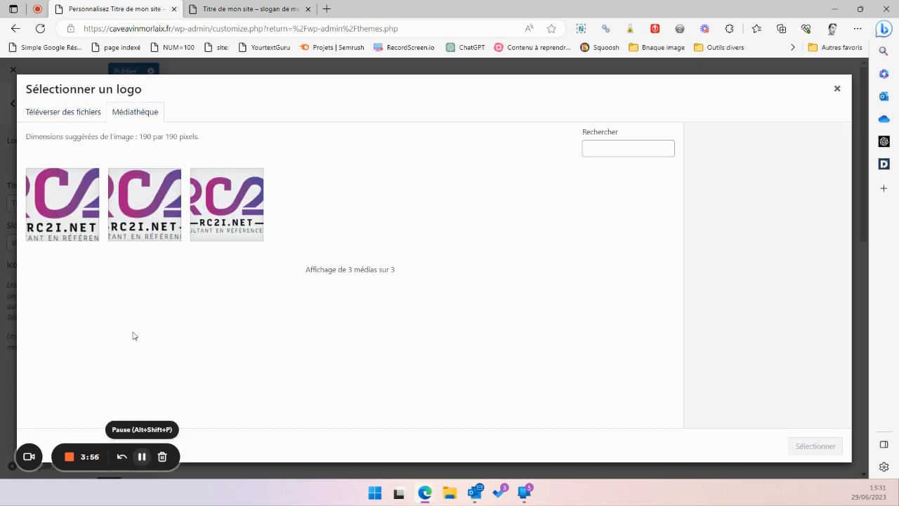
{"action": "left_click", "coordinate": [214, 216]}
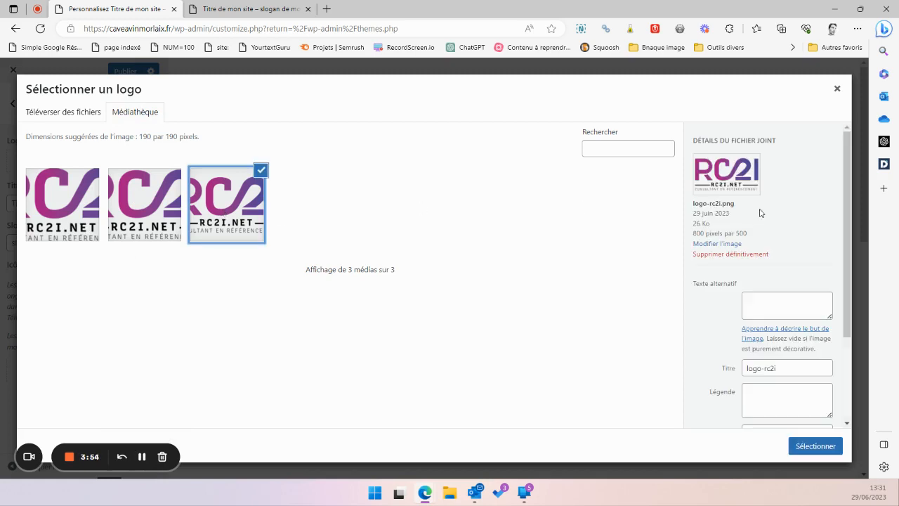
{"action": "left_click", "coordinate": [815, 447]}
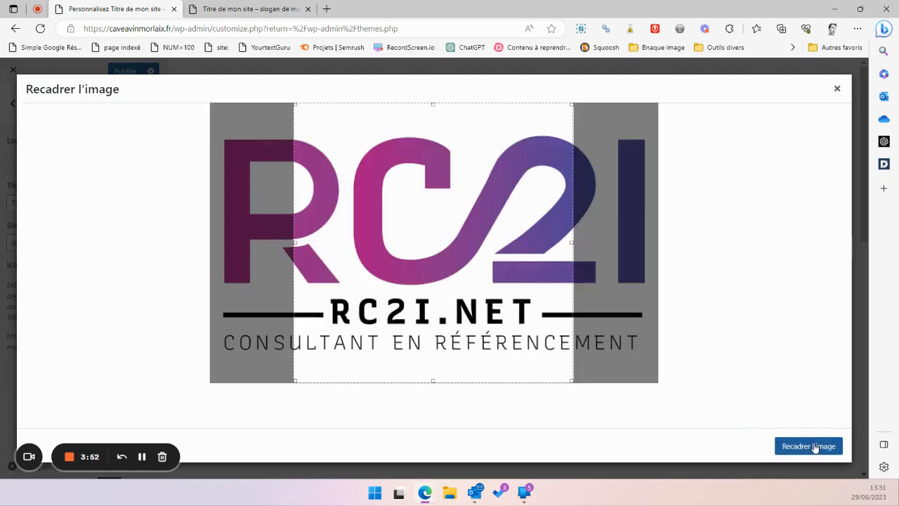
Crop the logo image to a centred square spanning its full height and apply the crop
{"action": "left_click_drag", "start_coordinate": [437, 107], "coordinate": [434, 147]}
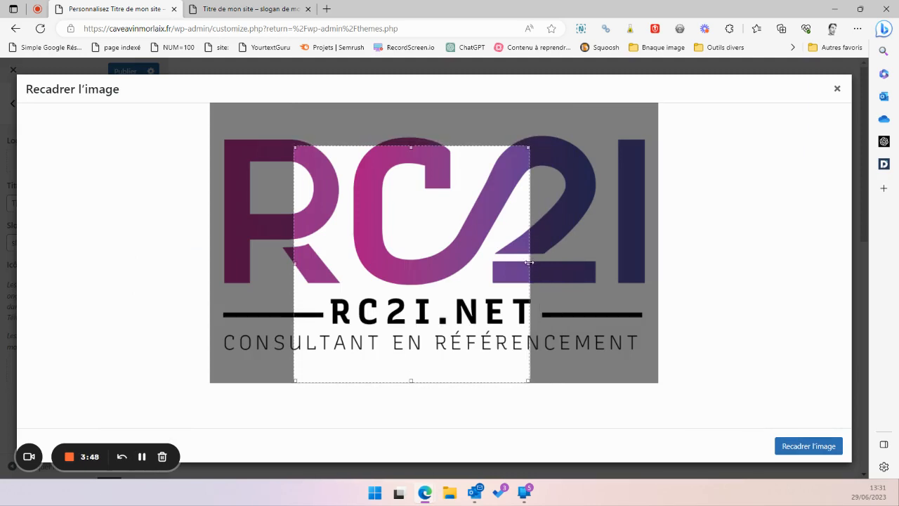
{"action": "left_click_drag", "start_coordinate": [409, 146], "coordinate": [416, 99]}
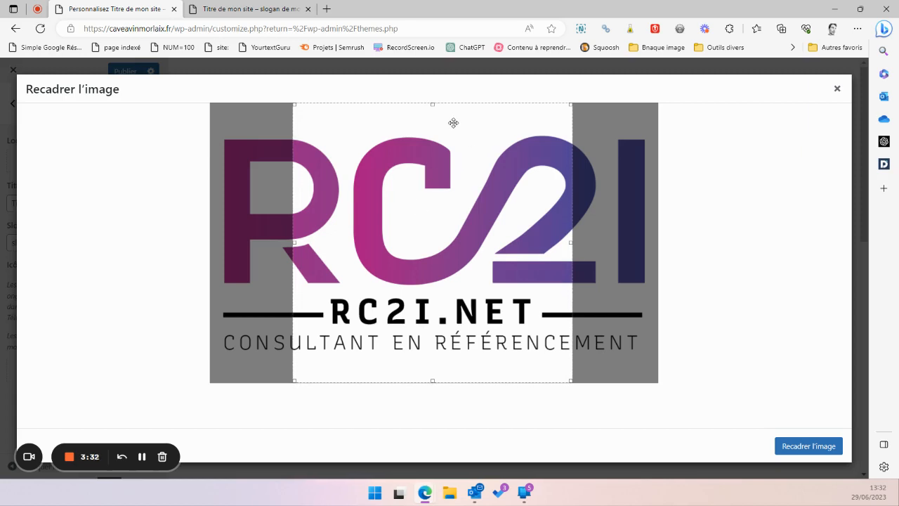
{"action": "left_click", "coordinate": [807, 448]}
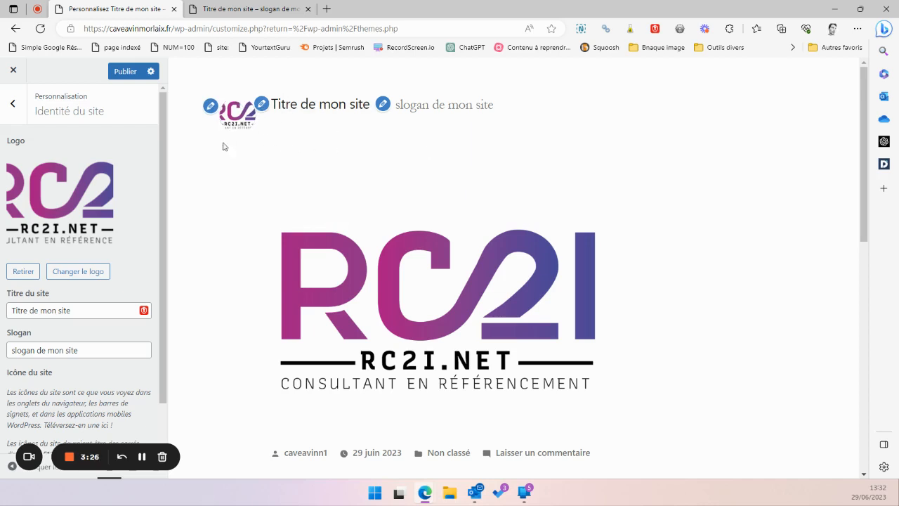
Change the site title to "Titre du site"
{"action": "triple_click", "coordinate": [95, 316]}
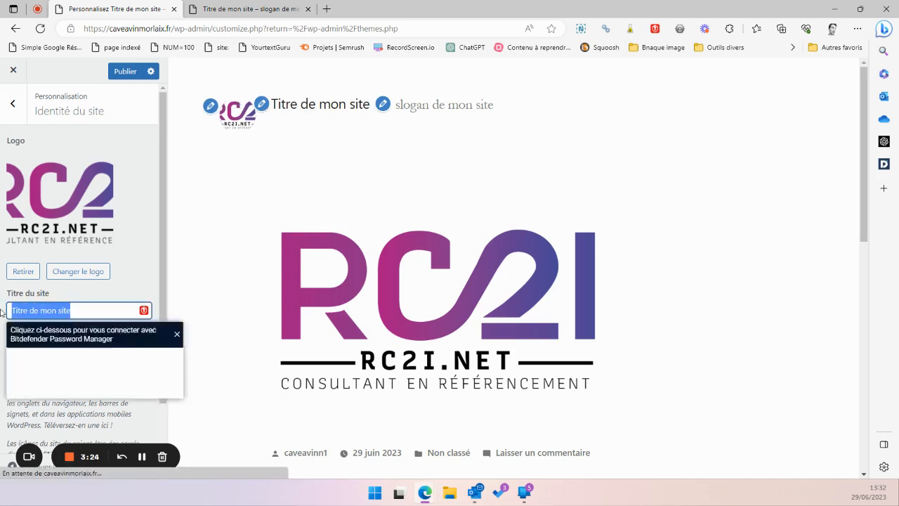
{"action": "key", "text": "BackSpace"}
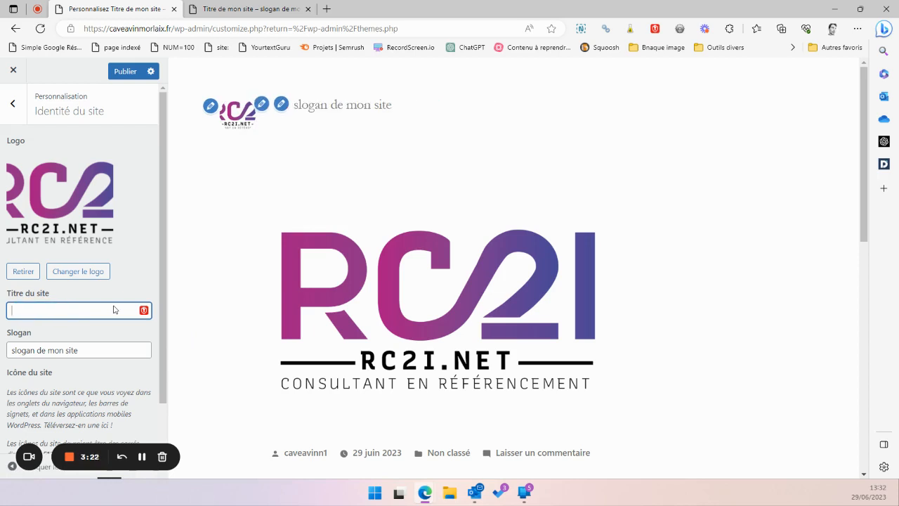
{"action": "type", "text": "Titre du"}
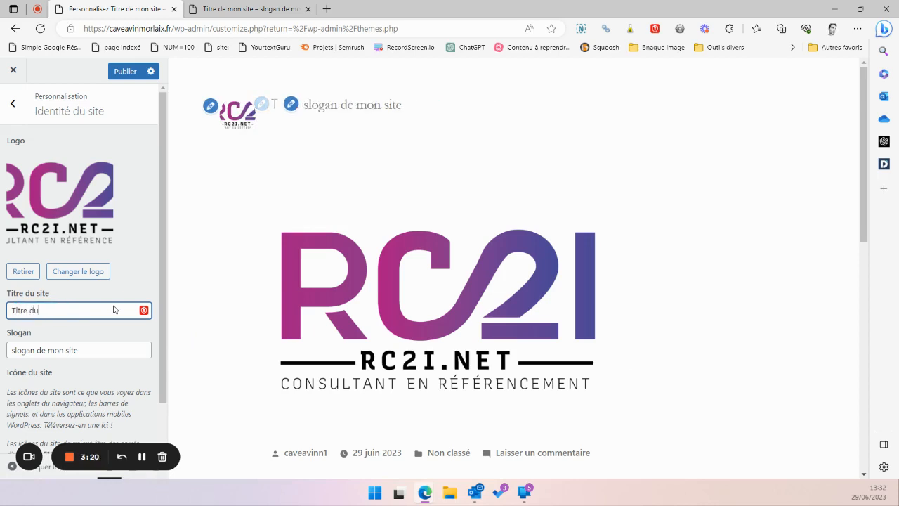
{"action": "type", "text": " site"}
Shorten the slogan to "slog" and publish the site identity changes
{"action": "left_click_drag", "start_coordinate": [84, 349], "coordinate": [2, 356]}
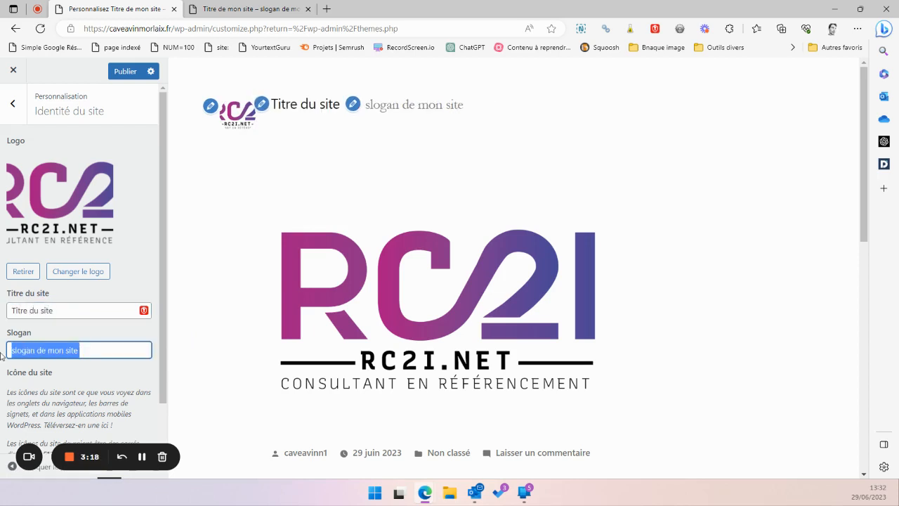
{"action": "left_click", "coordinate": [100, 344]}
{"action": "left_click_drag", "start_coordinate": [41, 350], "coordinate": [142, 350]}
{"action": "key", "text": "BackSpace"}
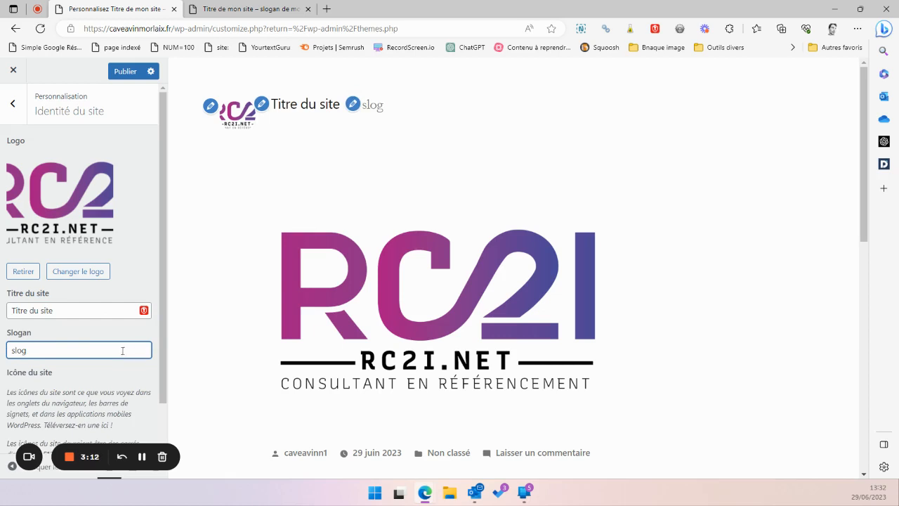
{"action": "scroll", "coordinate": [84, 316], "scroll_direction": "down", "scroll_amount": 2}
{"action": "scroll", "coordinate": [88, 131], "scroll_direction": "up", "scroll_amount": 2}
{"action": "left_click", "coordinate": [126, 71]}
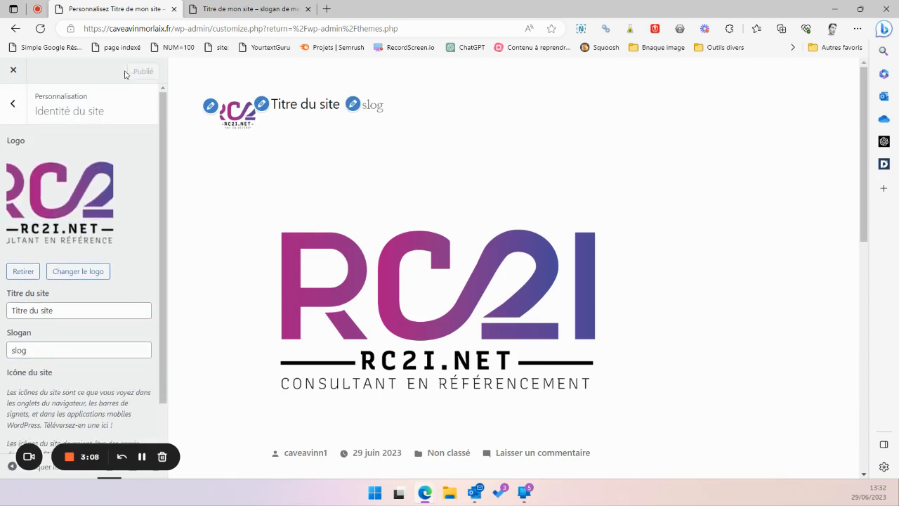
Switch the theme's main colour to a custom magenta in the colour settings and publish it
{"action": "left_click", "coordinate": [13, 107]}
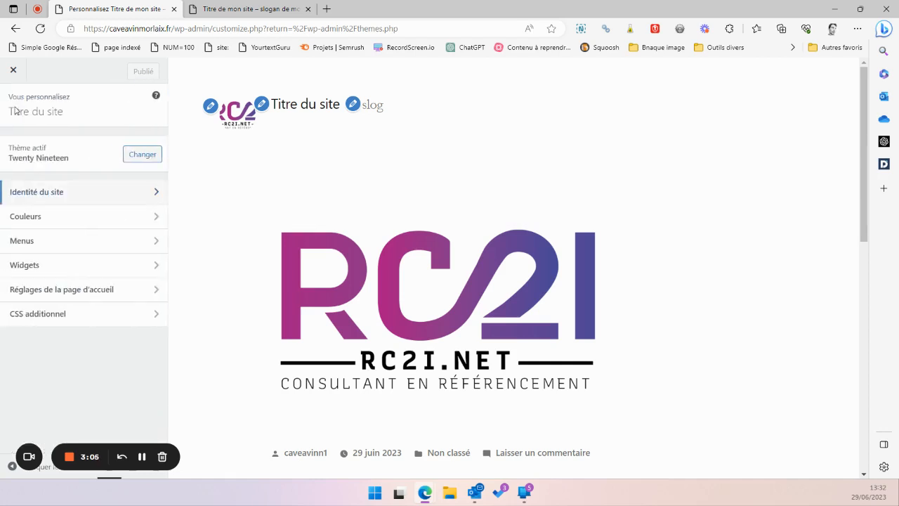
{"action": "left_click", "coordinate": [44, 221]}
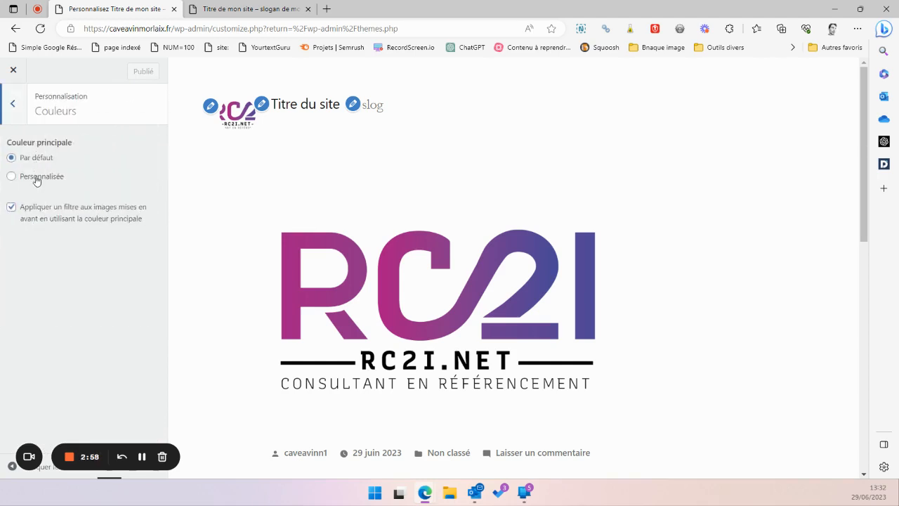
{"action": "left_click", "coordinate": [32, 181]}
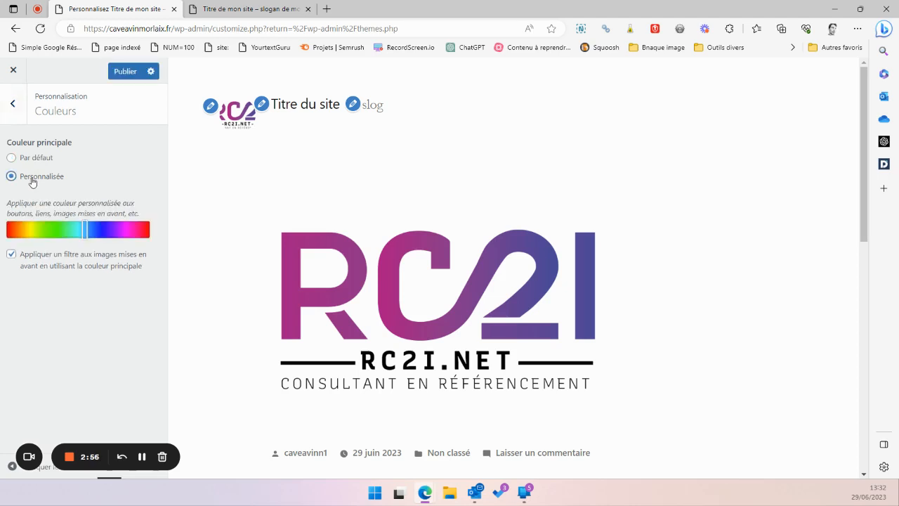
{"action": "left_click_drag", "start_coordinate": [83, 229], "coordinate": [27, 227]}
{"action": "scroll", "coordinate": [252, 234], "scroll_direction": "down", "scroll_amount": 5}
{"action": "scroll", "coordinate": [251, 234], "scroll_direction": "down", "scroll_amount": 3}
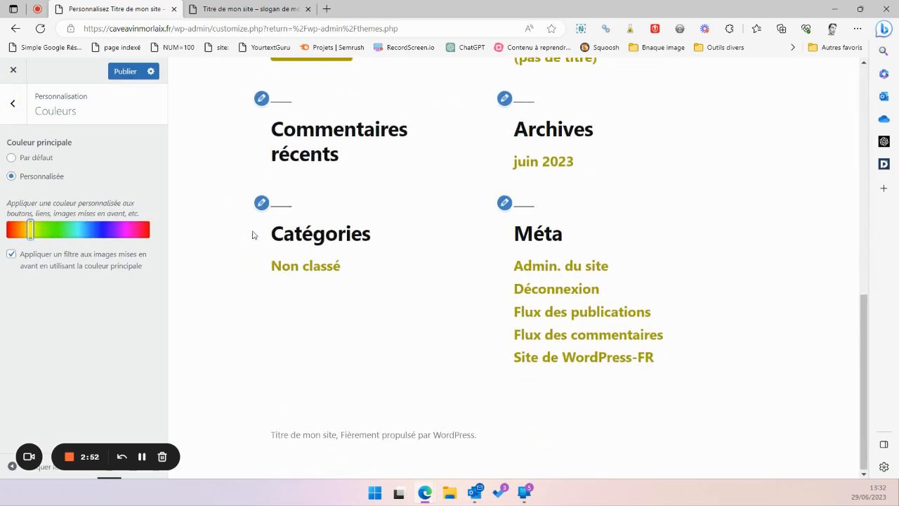
{"action": "scroll", "coordinate": [311, 129], "scroll_direction": "up", "scroll_amount": 2}
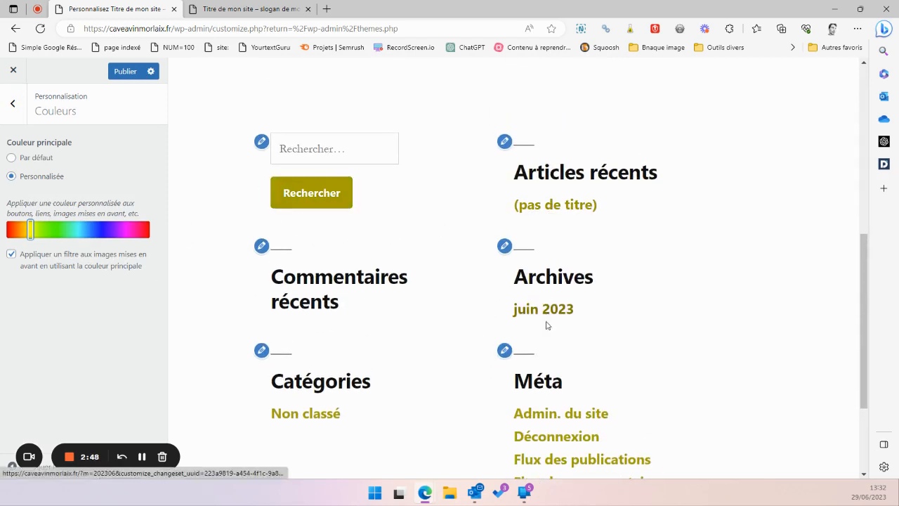
{"action": "left_click_drag", "start_coordinate": [30, 228], "coordinate": [129, 229]}
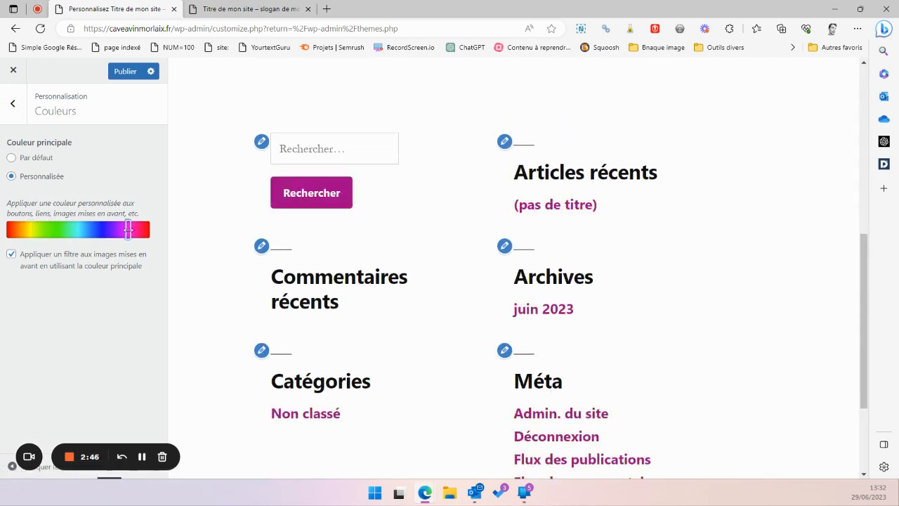
{"action": "left_click", "coordinate": [126, 72]}
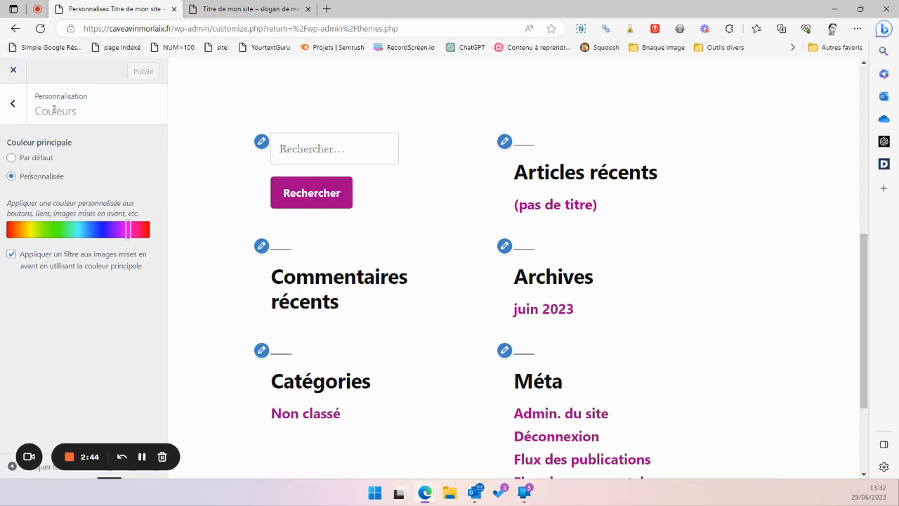
Review the customizer's menu settings, then return to the list of customization sections
{"action": "left_click", "coordinate": [13, 105]}
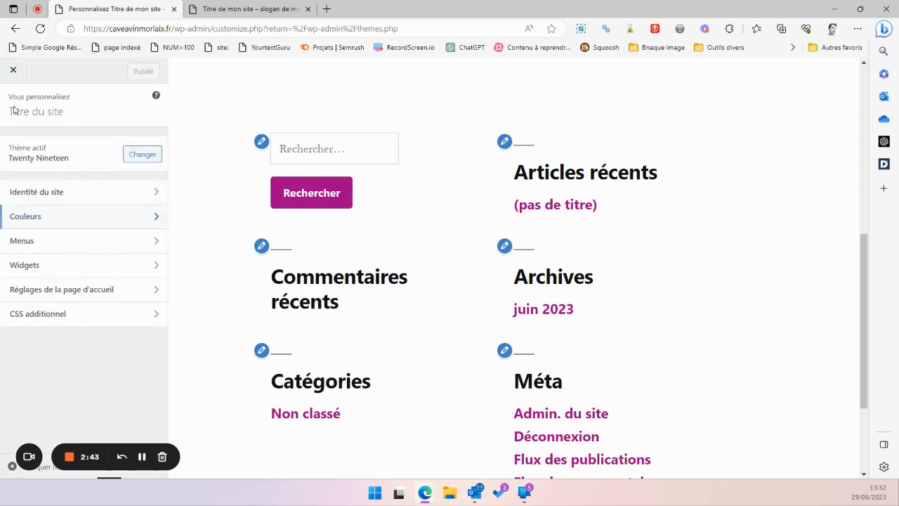
{"action": "left_click", "coordinate": [42, 250]}
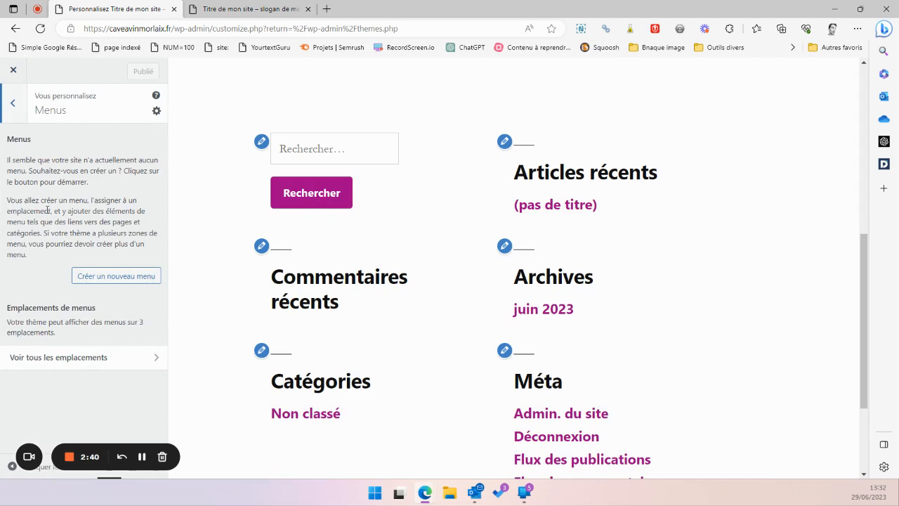
{"action": "left_click", "coordinate": [13, 105]}
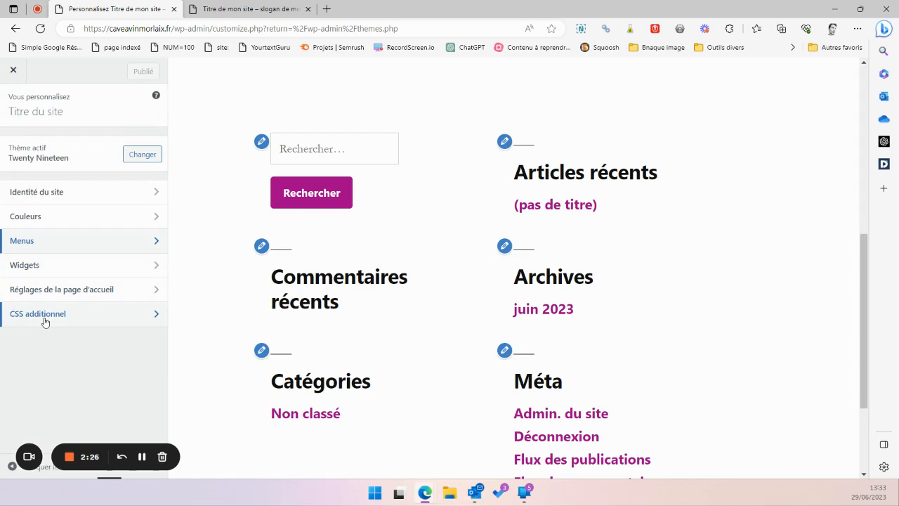
Leave the customizer and activate the Mesmerize theme
{"action": "left_click", "coordinate": [14, 72]}
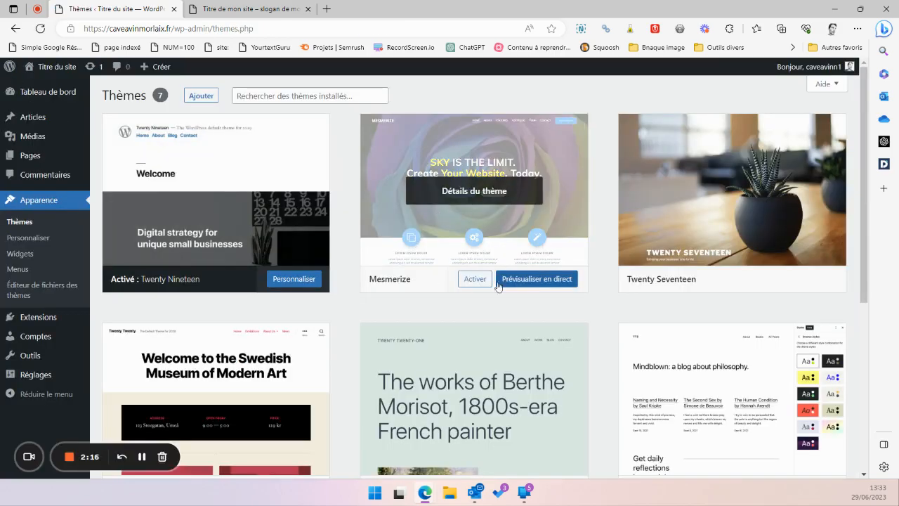
{"action": "left_click", "coordinate": [474, 280]}
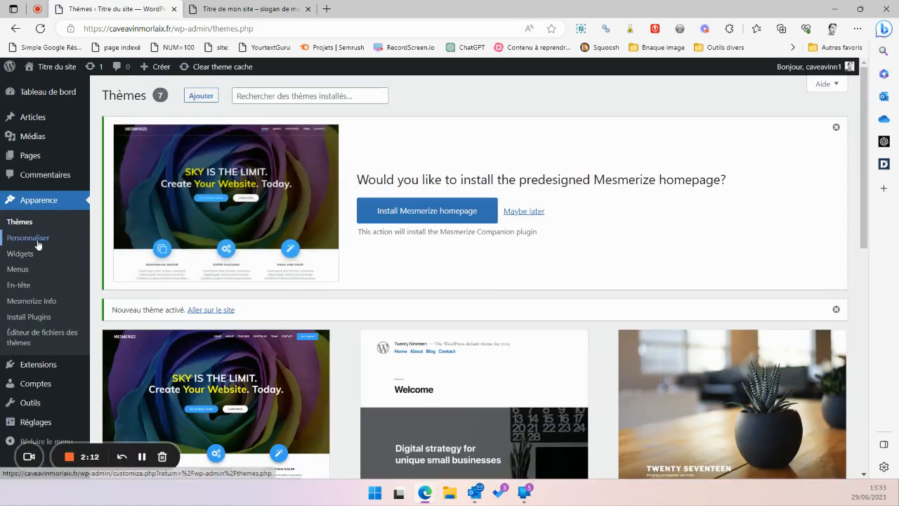
Open the customizer for the Mesmerize theme, review its available settings sections, and close it
{"action": "left_click", "coordinate": [37, 239]}
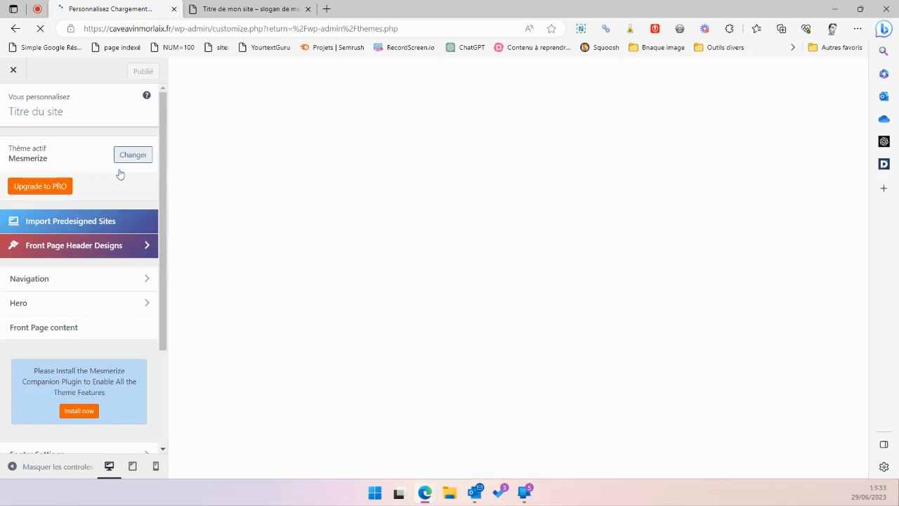
{"action": "scroll", "coordinate": [91, 219], "scroll_direction": "down", "scroll_amount": 2}
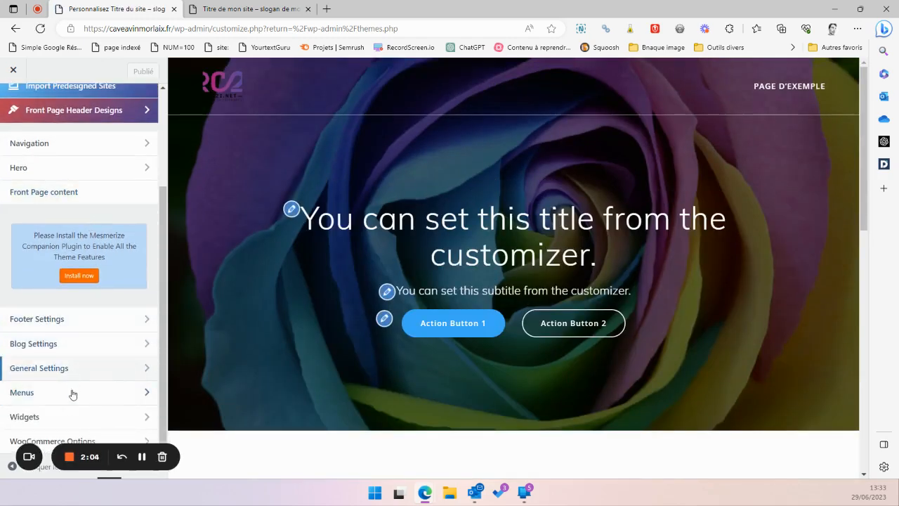
{"action": "scroll", "coordinate": [68, 290], "scroll_direction": "up", "scroll_amount": 2}
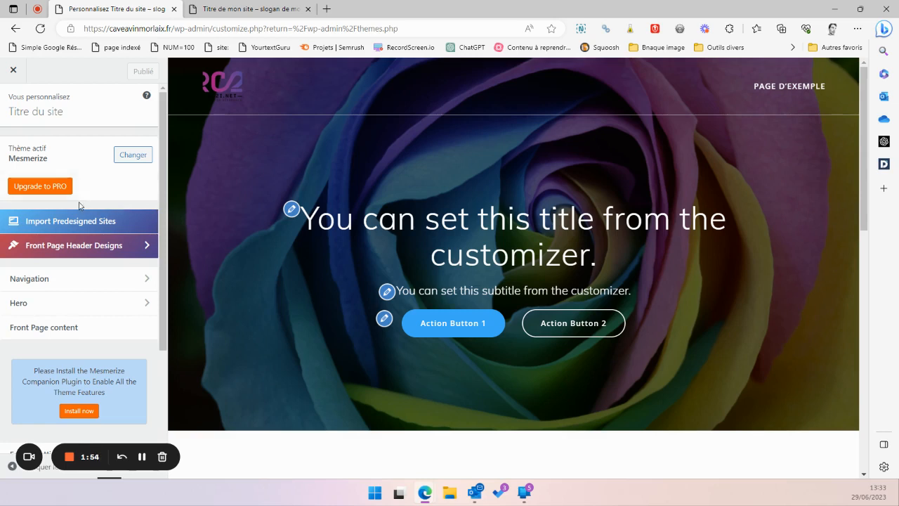
{"action": "left_click", "coordinate": [14, 70]}
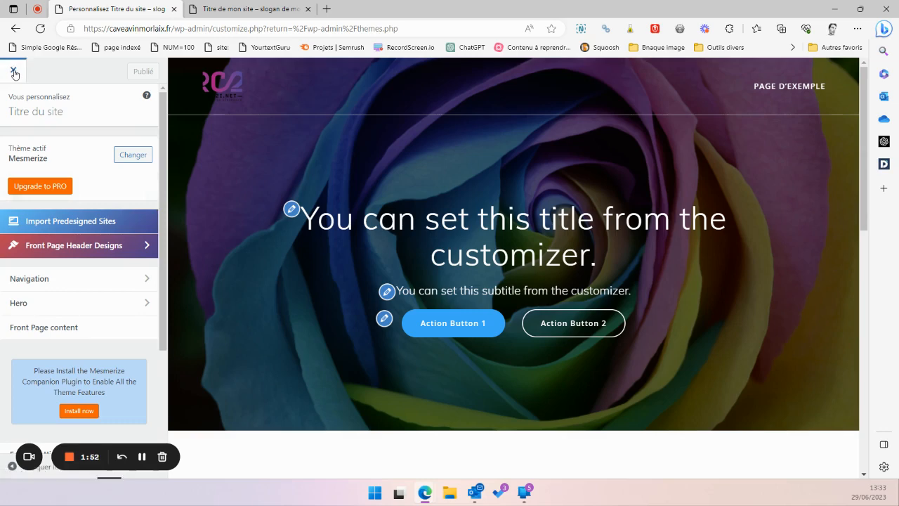